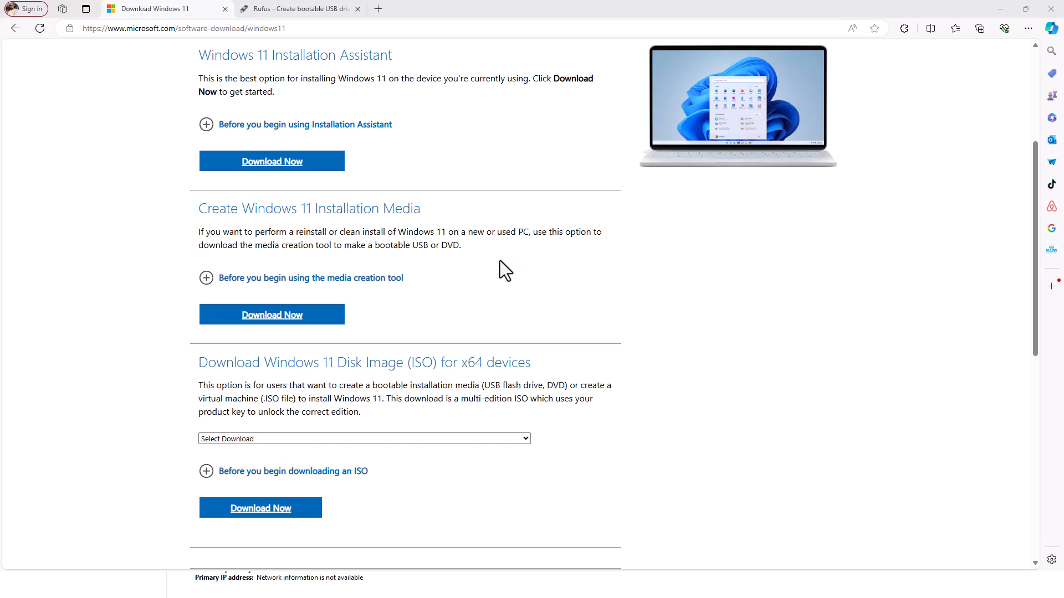
Download the Windows 11 media creation tool from the Create Windows 11 Installation Media section.
scroll(499, 261, "up", 2)
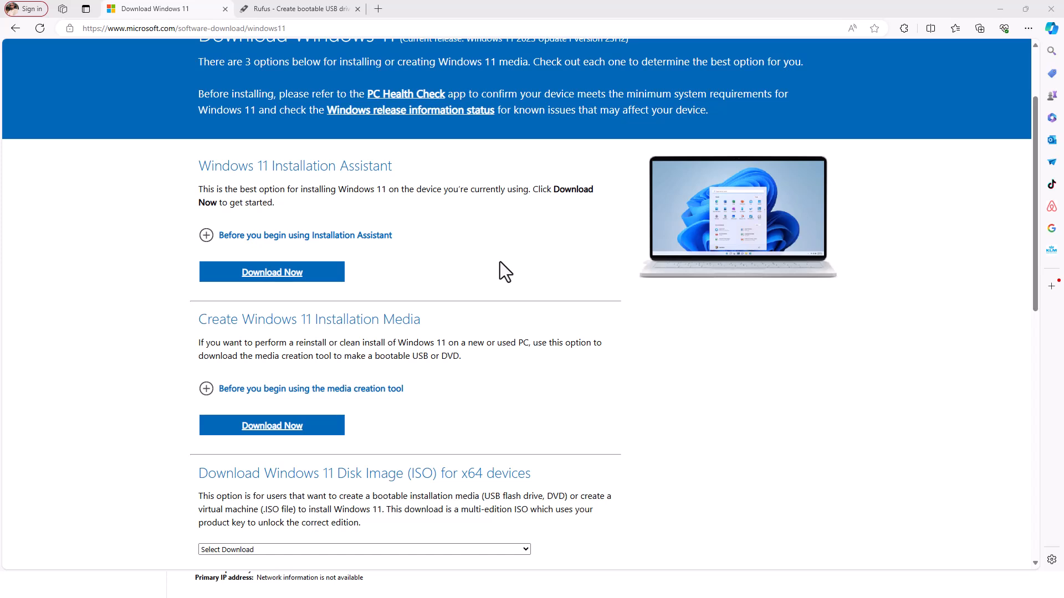
scroll(505, 266, "down", 2)
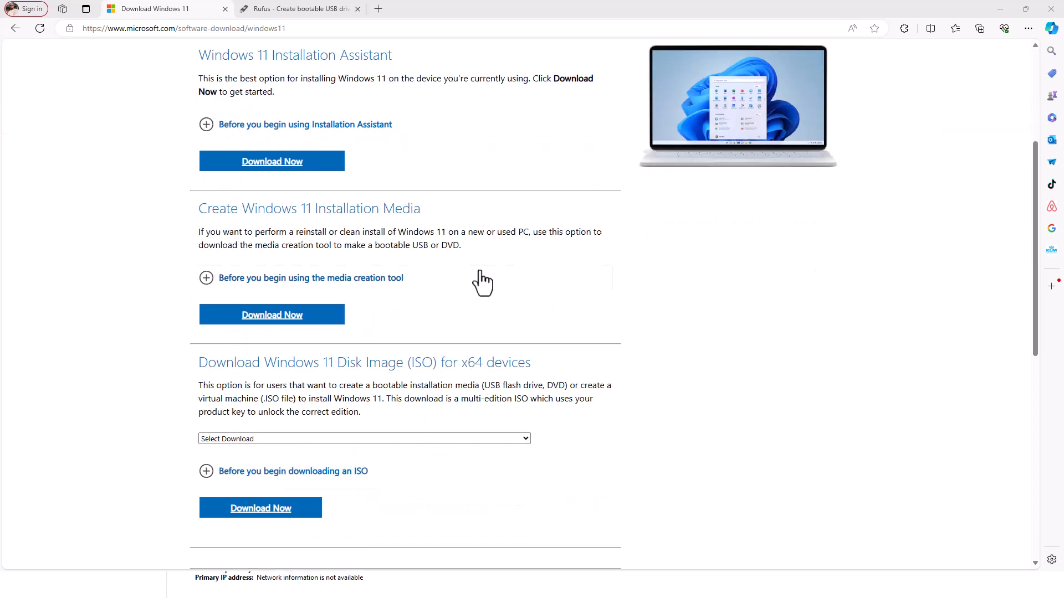
left_click(285, 321)
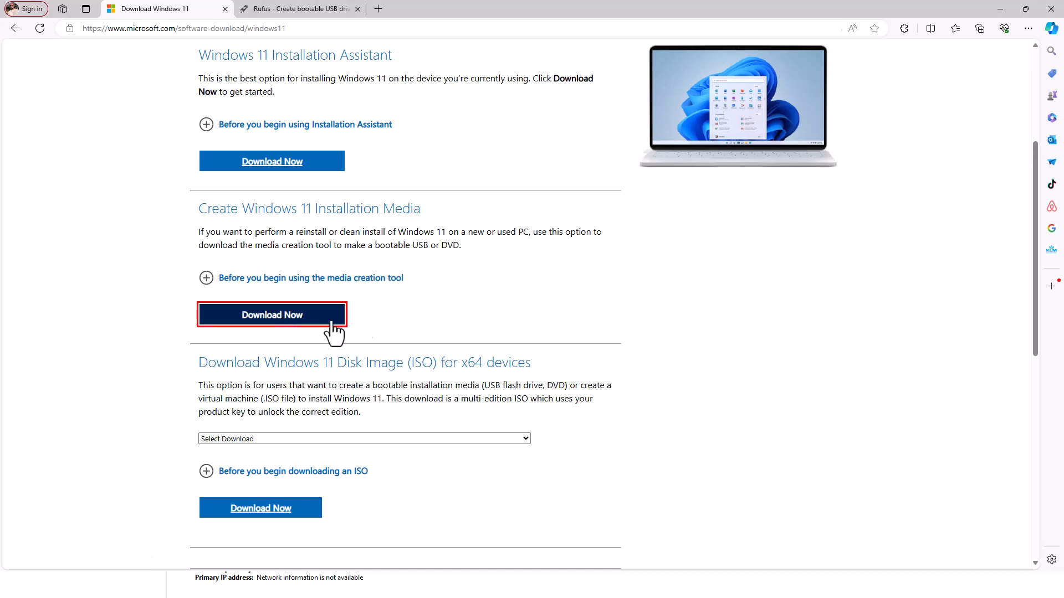
Run the downloaded MediaCreationTool_Win11_23H2 file and accept the license terms.
left_click(839, 96)
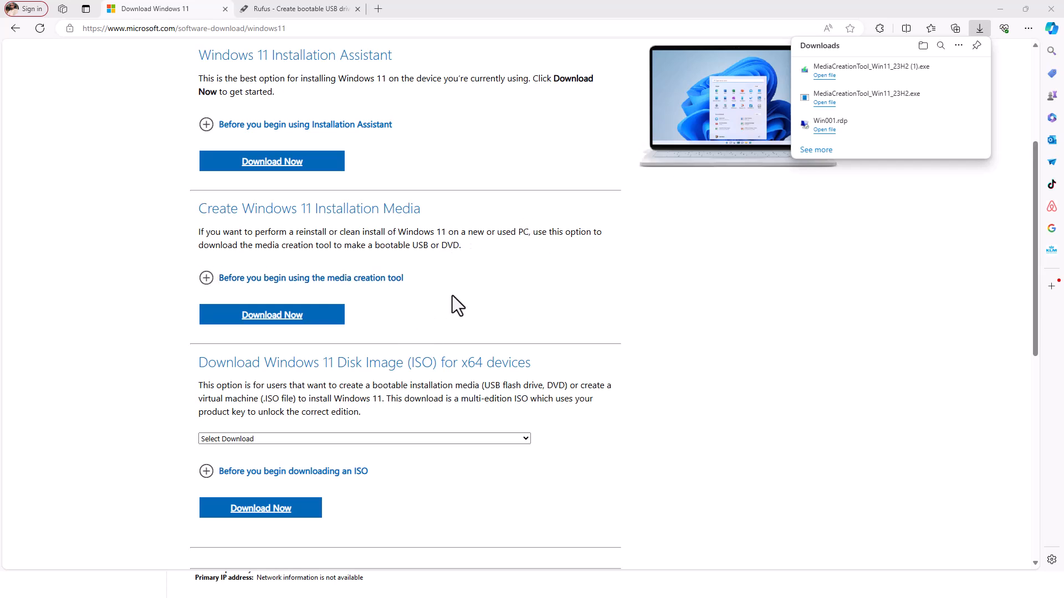
left_click(717, 297)
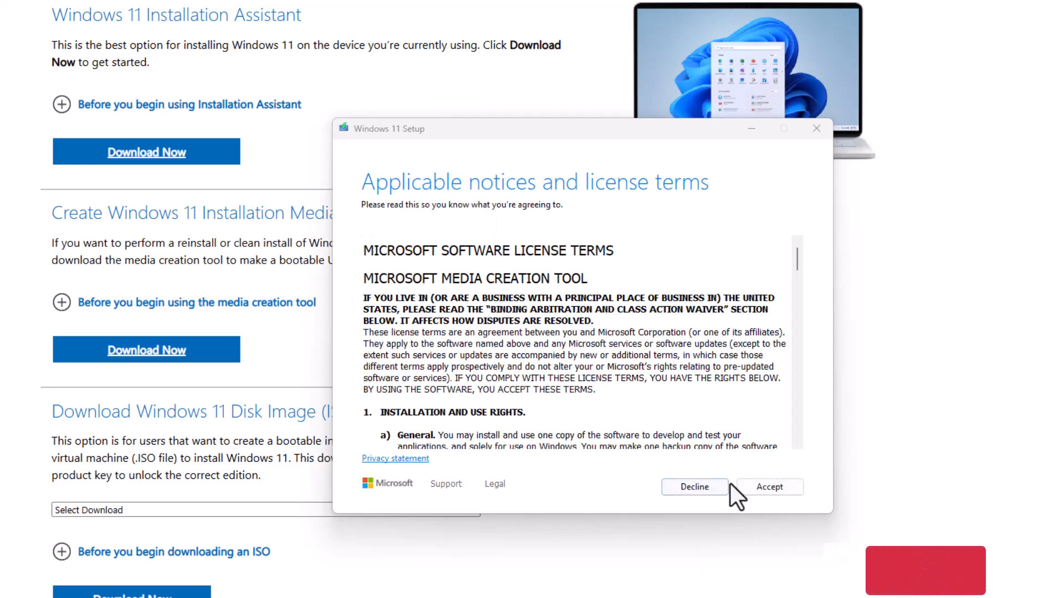
left_click(759, 485)
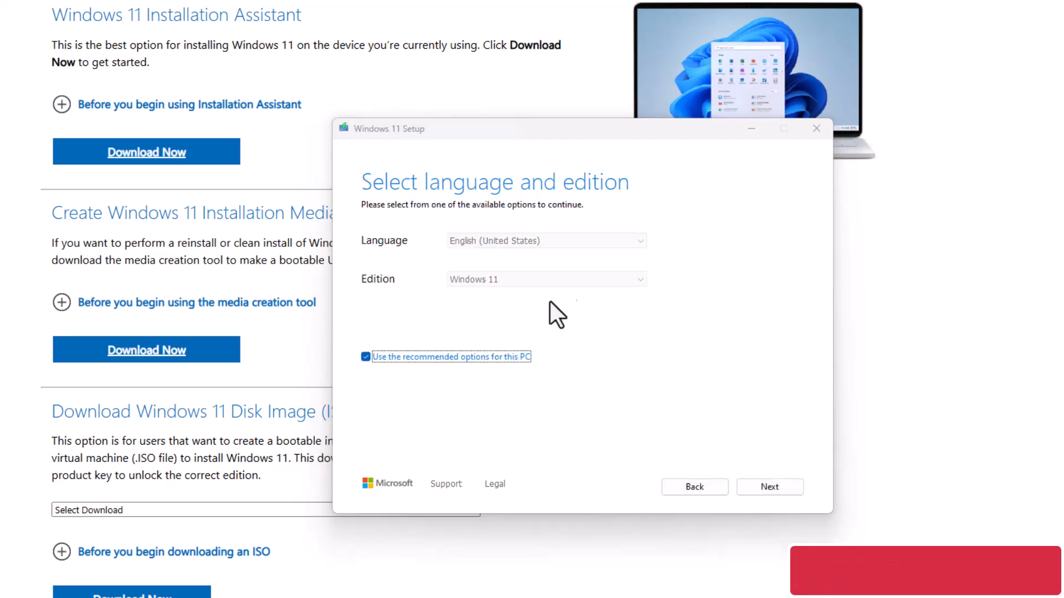
Turn off the recommended options for this PC, and continue with English (United States) and the Windows 11 edition.
left_click(366, 358)
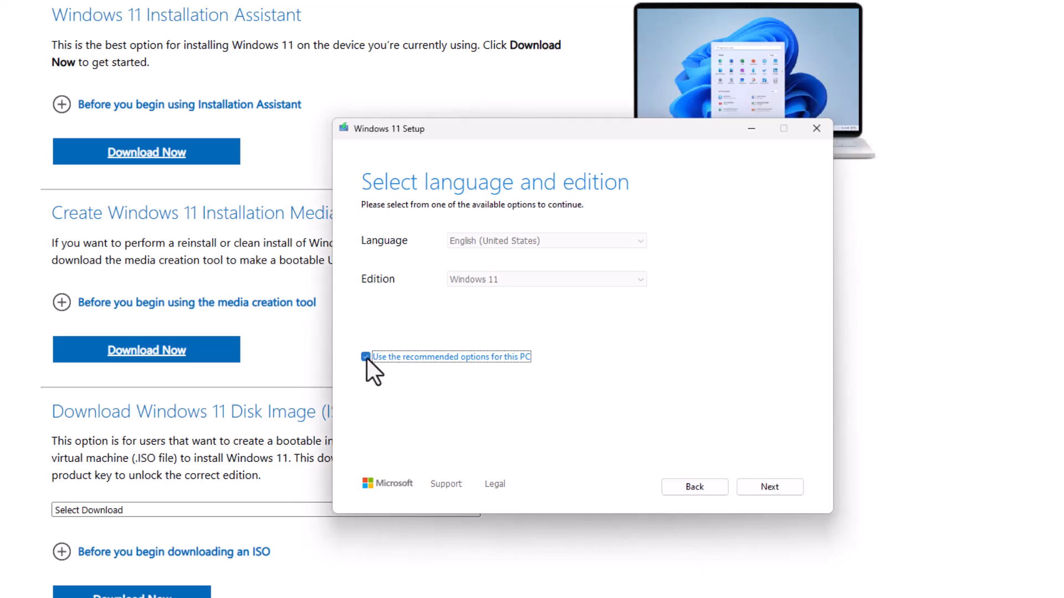
left_click(612, 279)
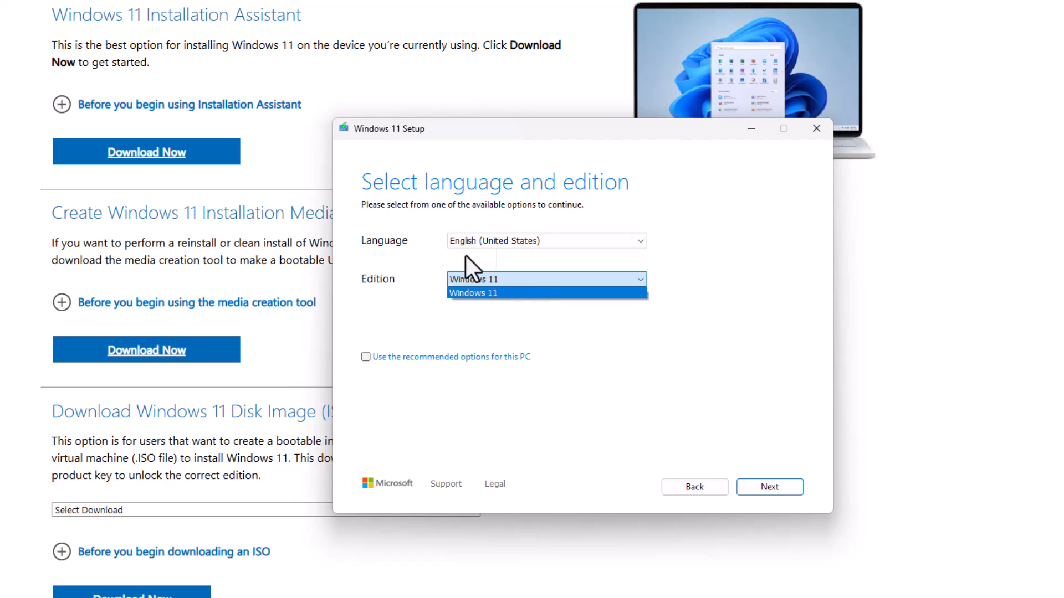
left_click(513, 242)
left_click(513, 242)
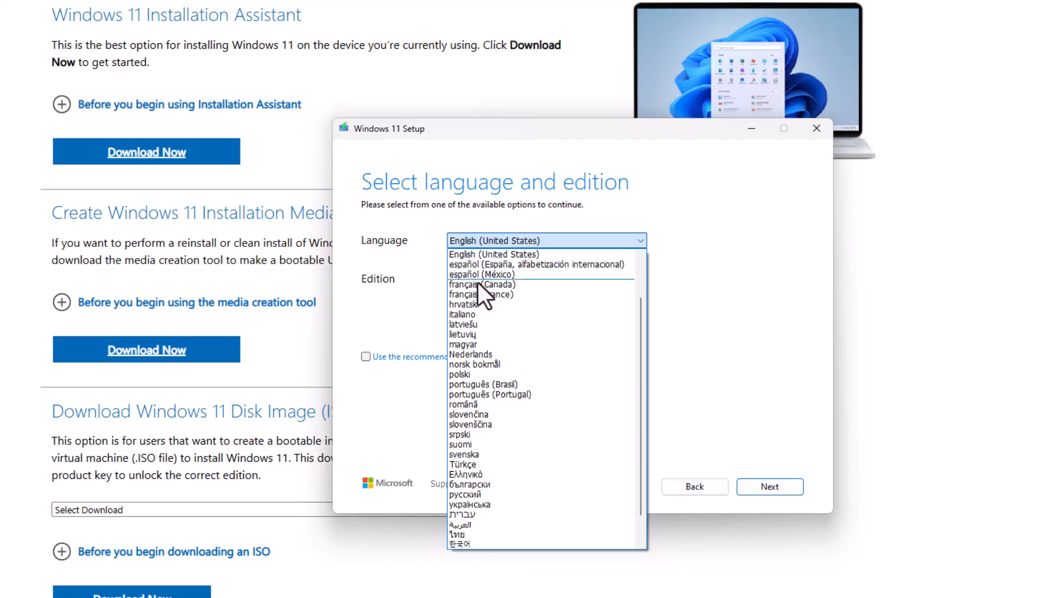
left_click(705, 311)
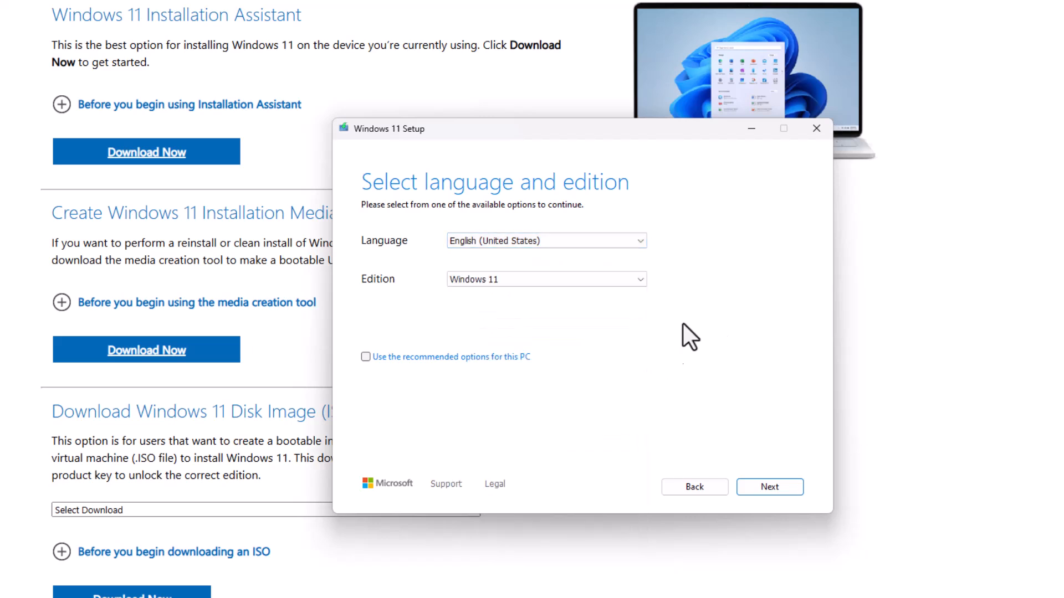
left_click(765, 489)
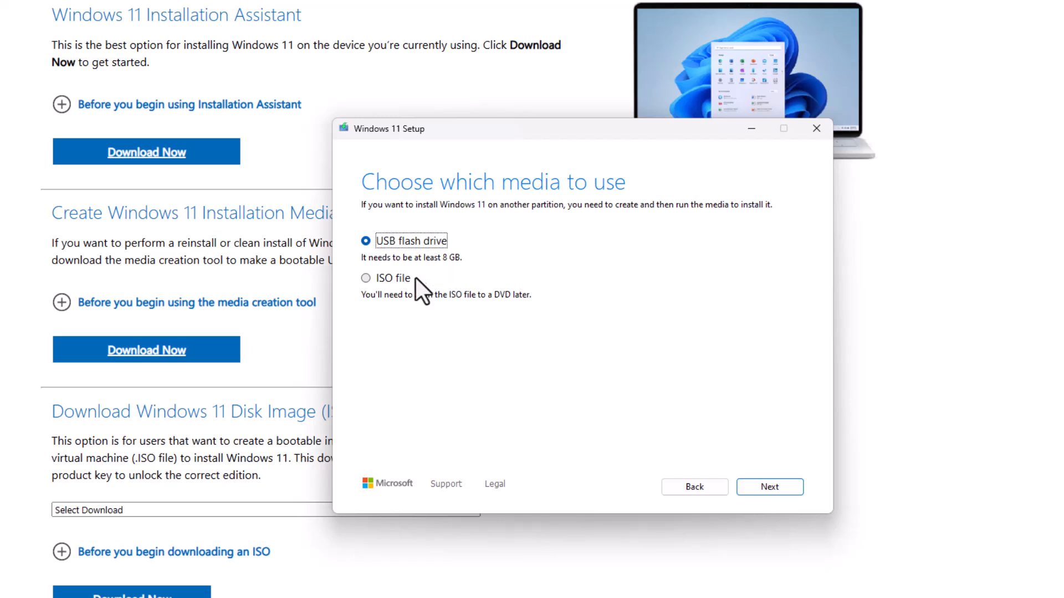
Choose ISO file as the media to use, and quit the media creation setup.
left_click(380, 277)
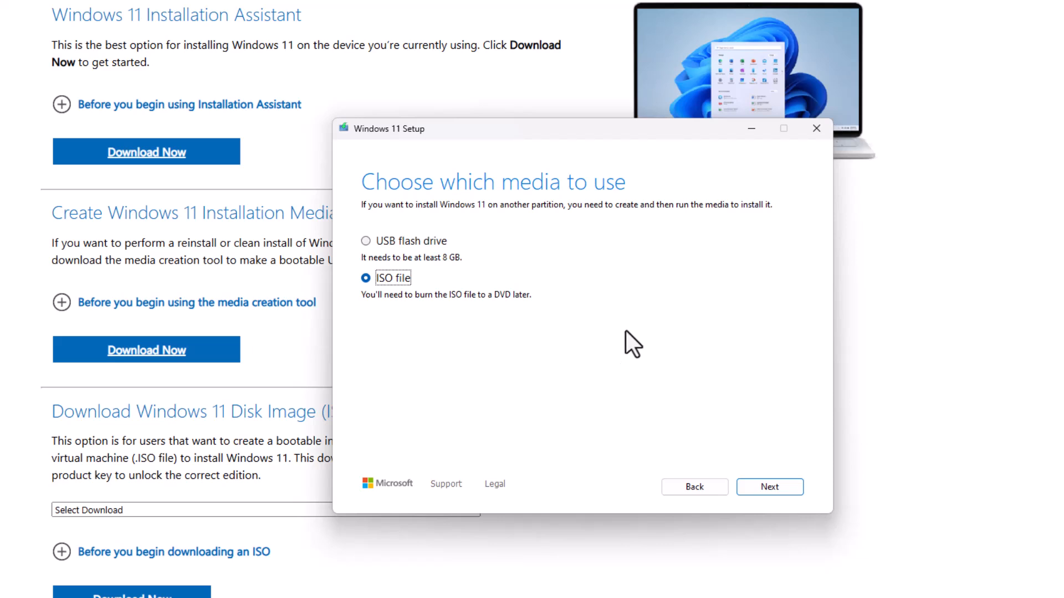
left_click(816, 129)
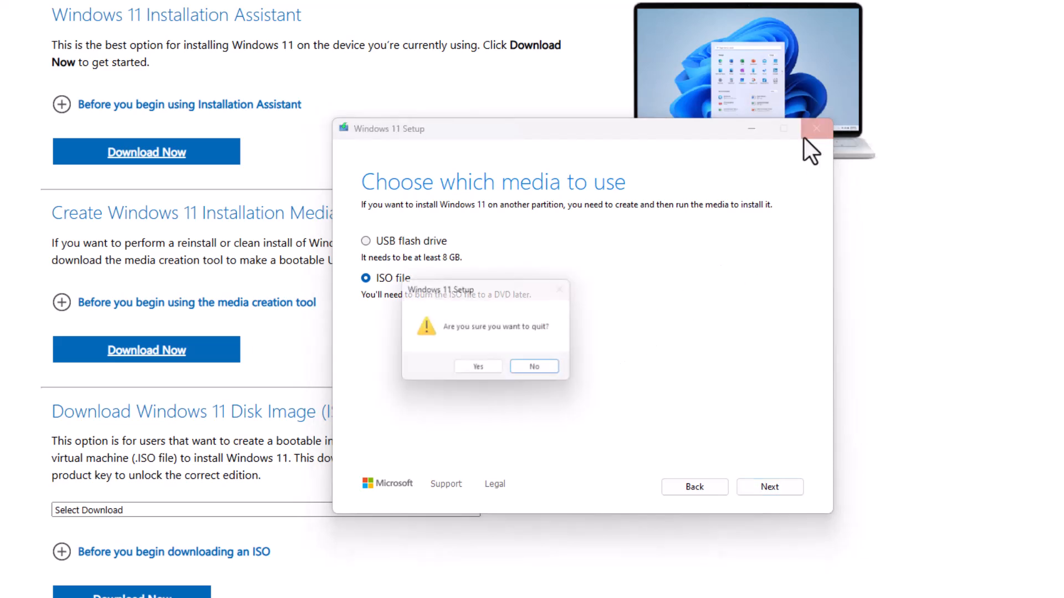
left_click(476, 370)
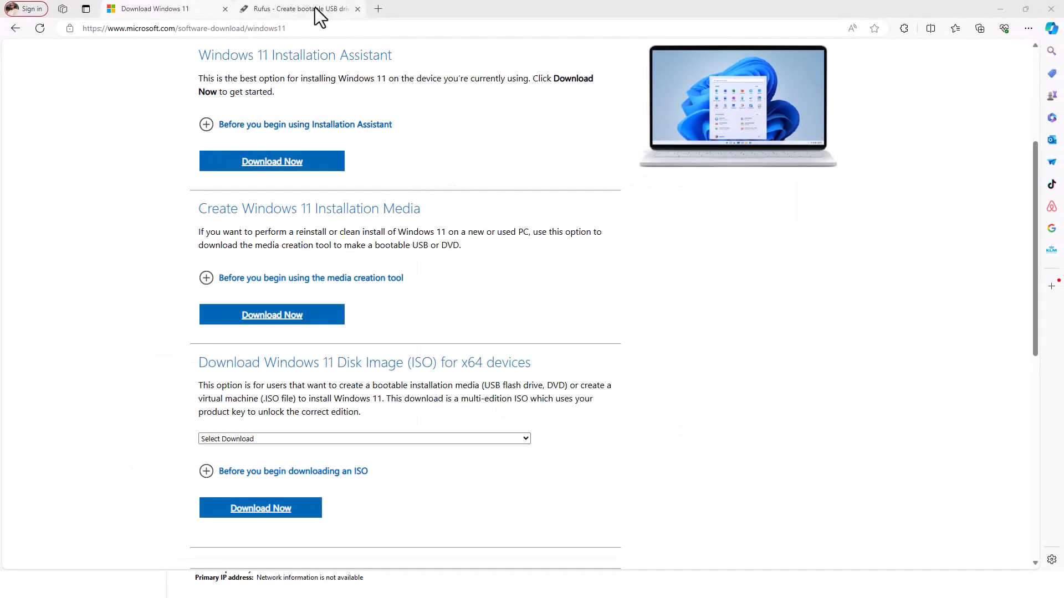
Open the Rufus website, dismiss the advertisement, and look through the page about creating bootable USB drives.
left_click(315, 7)
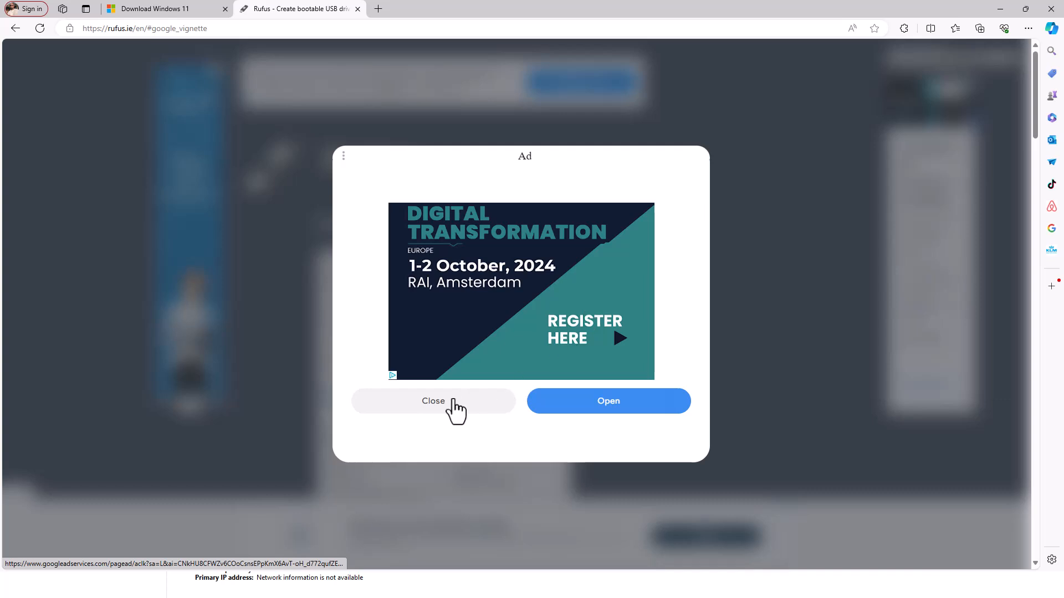
left_click(450, 405)
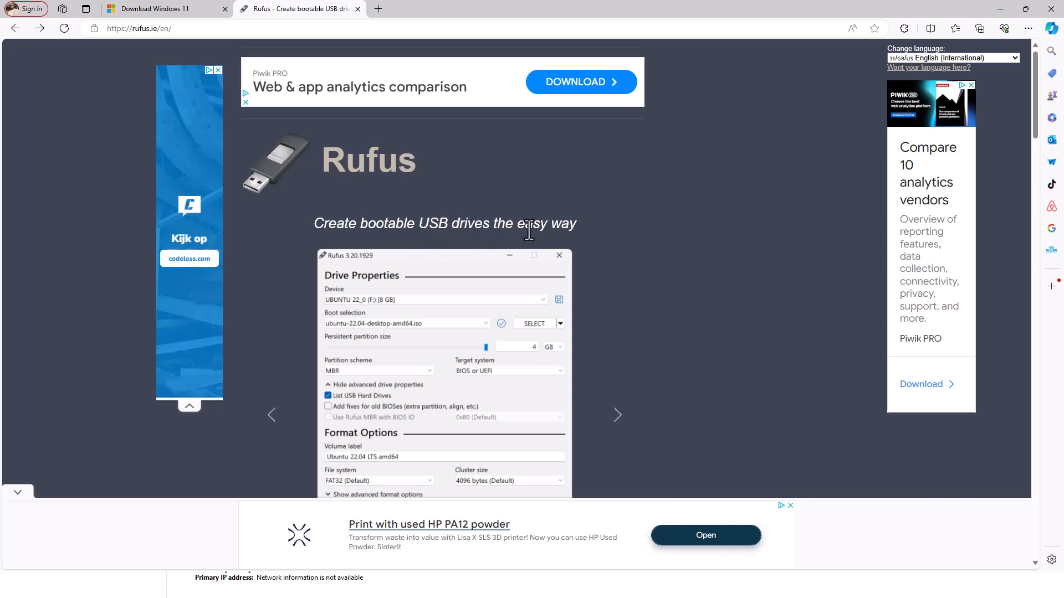
scroll(526, 230, "down", 3)
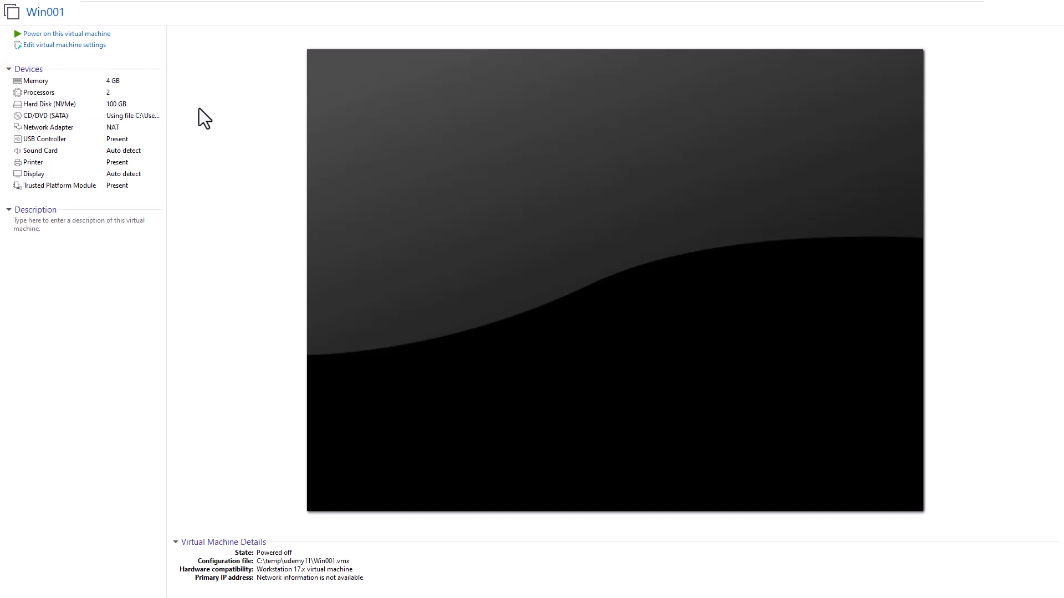
Switch to VMware Workstation, power on the Win001 virtual machine and boot it from the installation DVD.
left_click(76, 35)
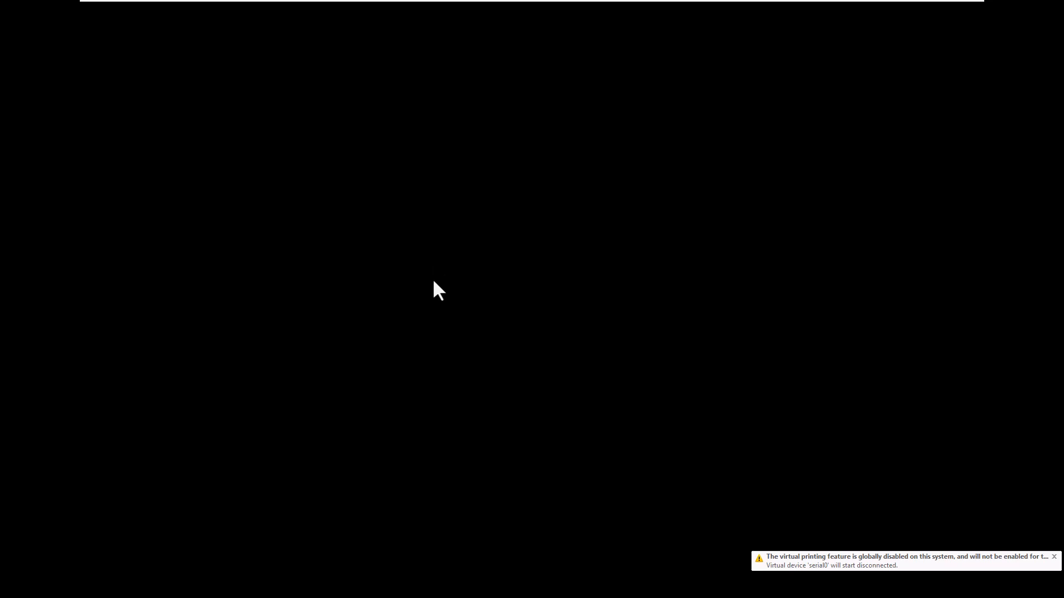
left_click(432, 281)
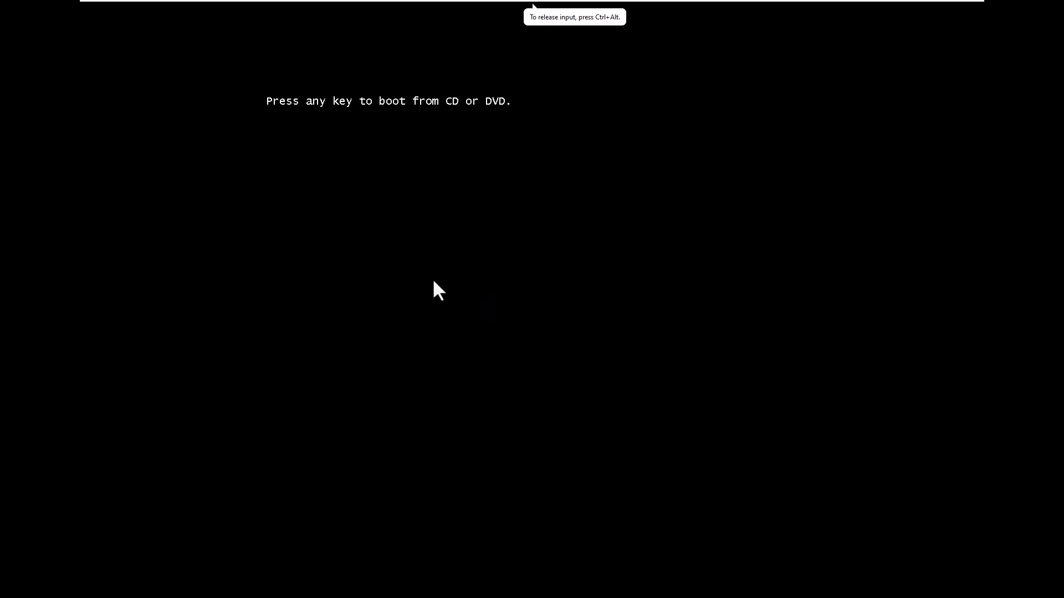
key("Return")
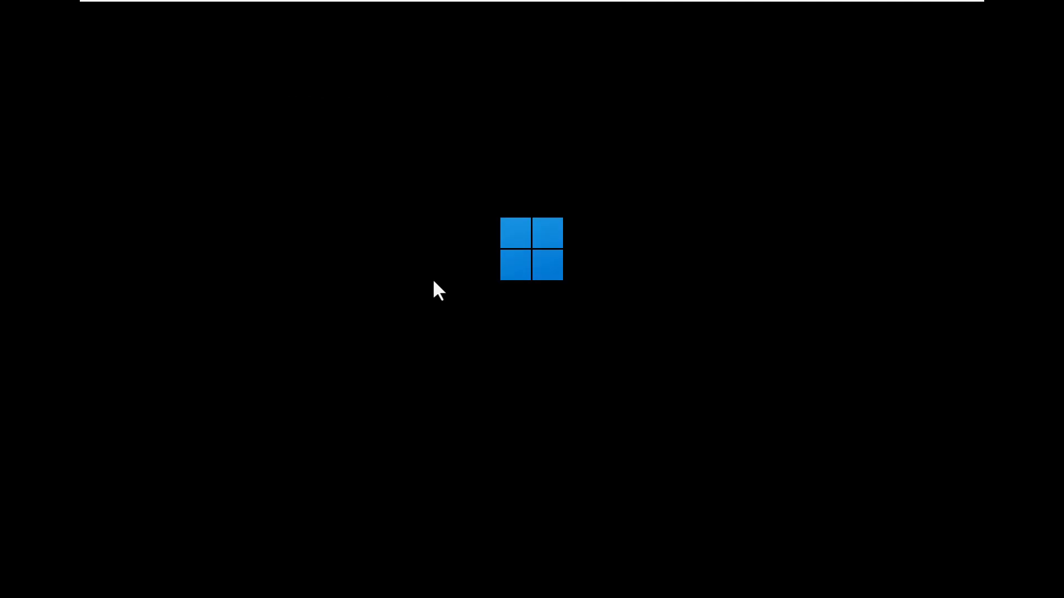
key("ctrl+alt")
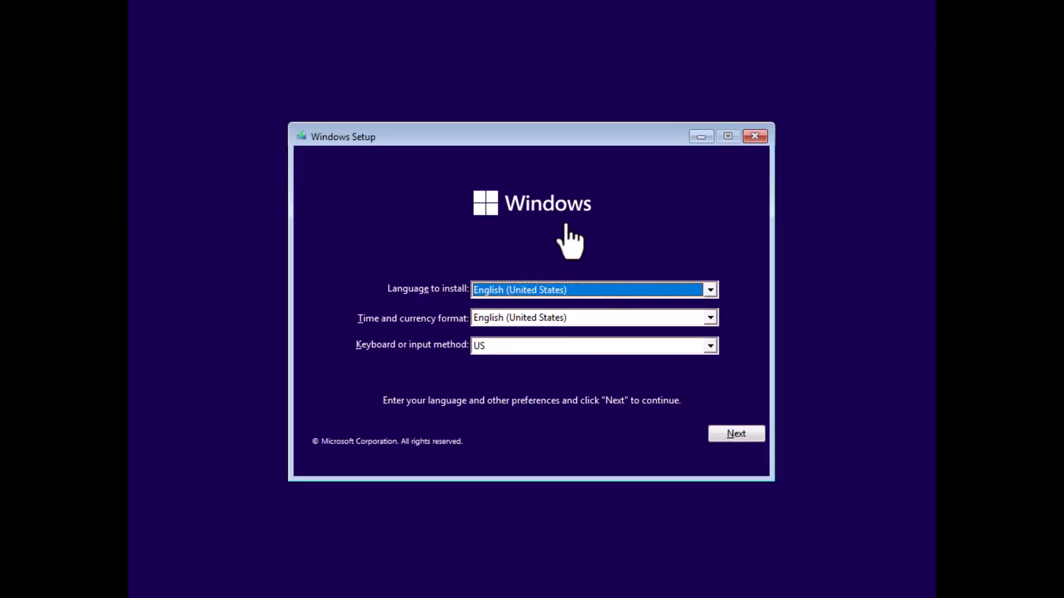
Keep English (United States) as the language to install, and set the keyboard or input method to Belgian (Period).
left_click(537, 289)
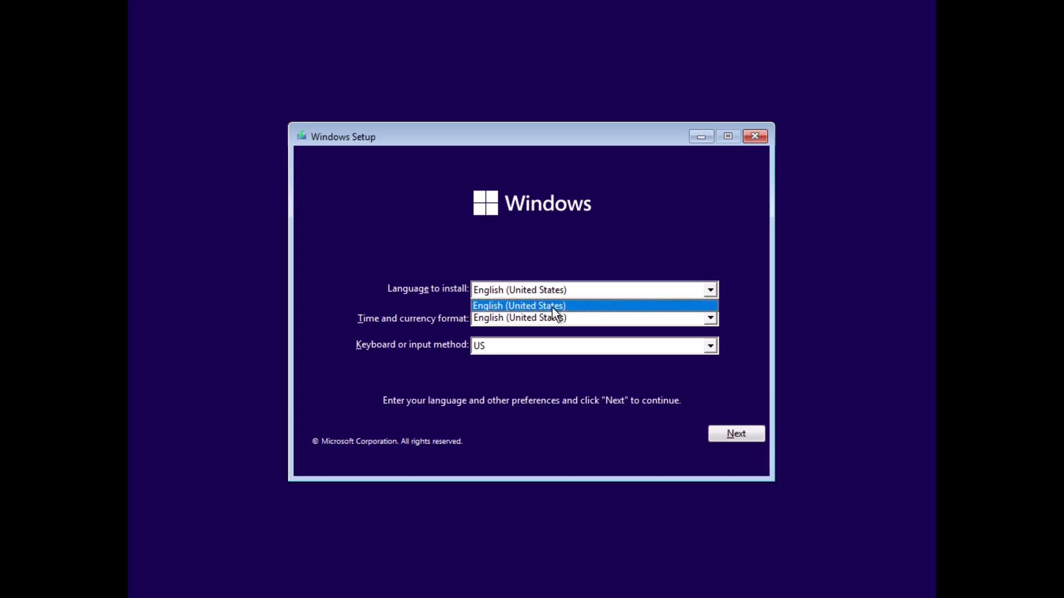
left_click(551, 307)
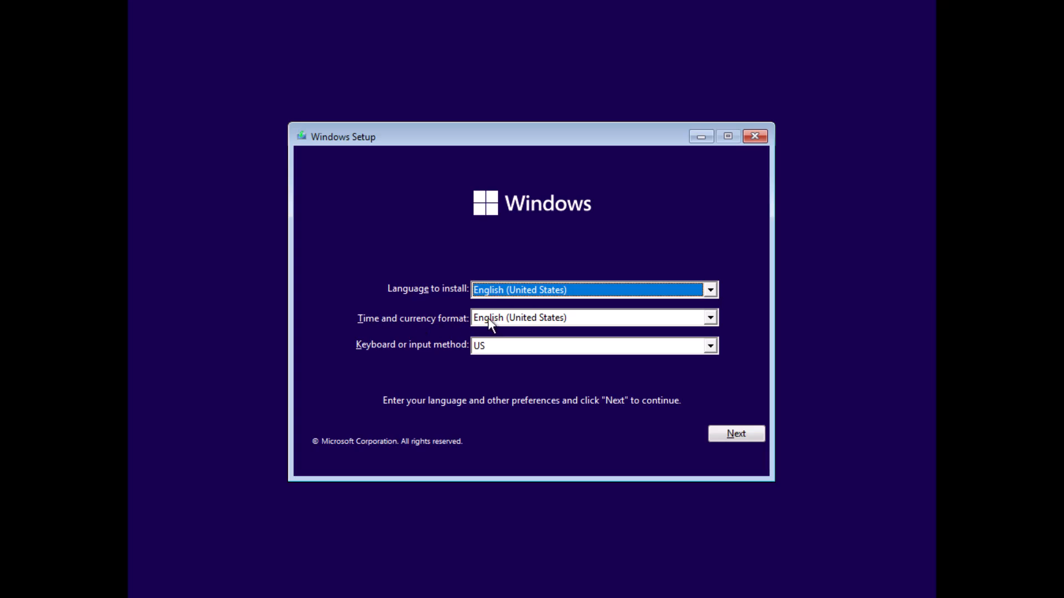
left_click(492, 345)
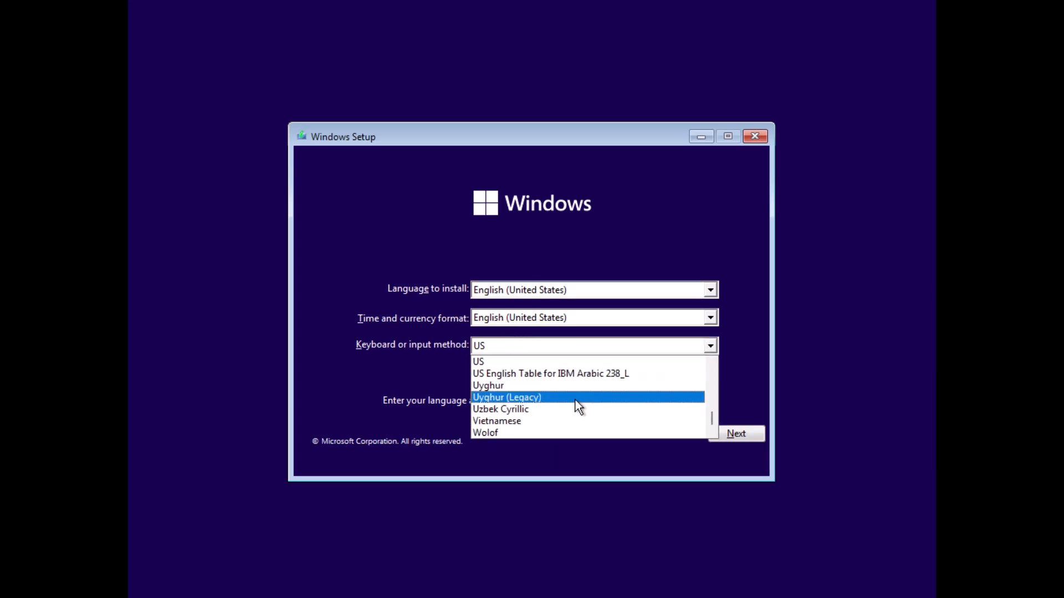
key("d")
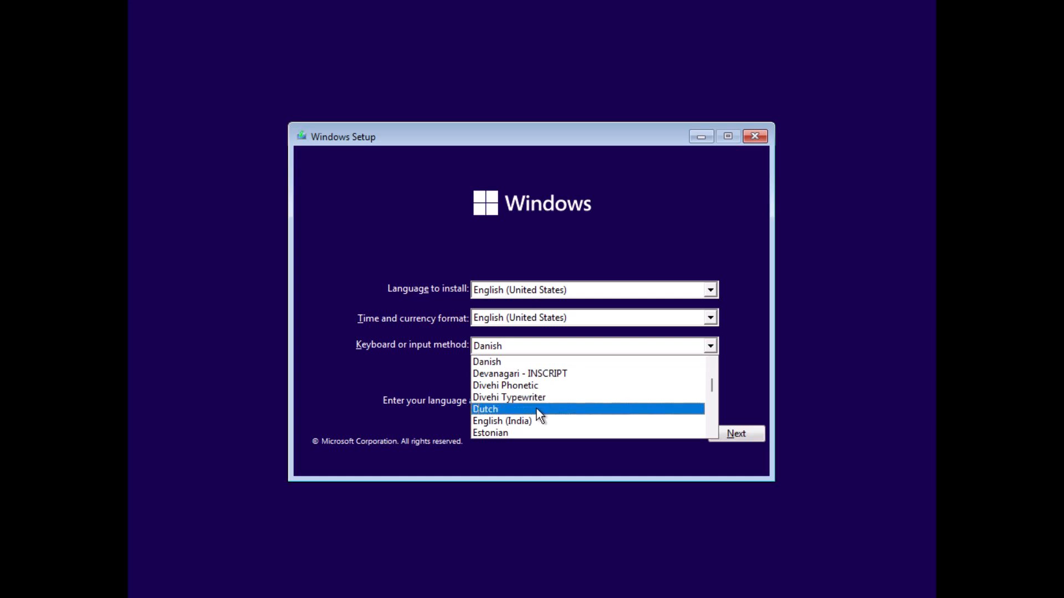
key("b")
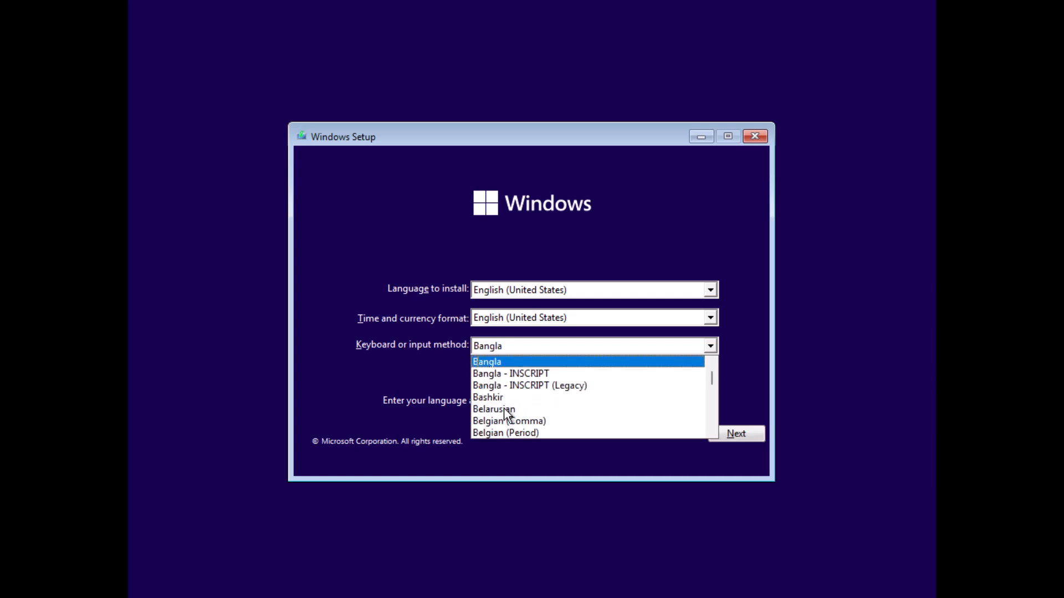
scroll(536, 396, "down", 3)
scroll(540, 392, "up", 4)
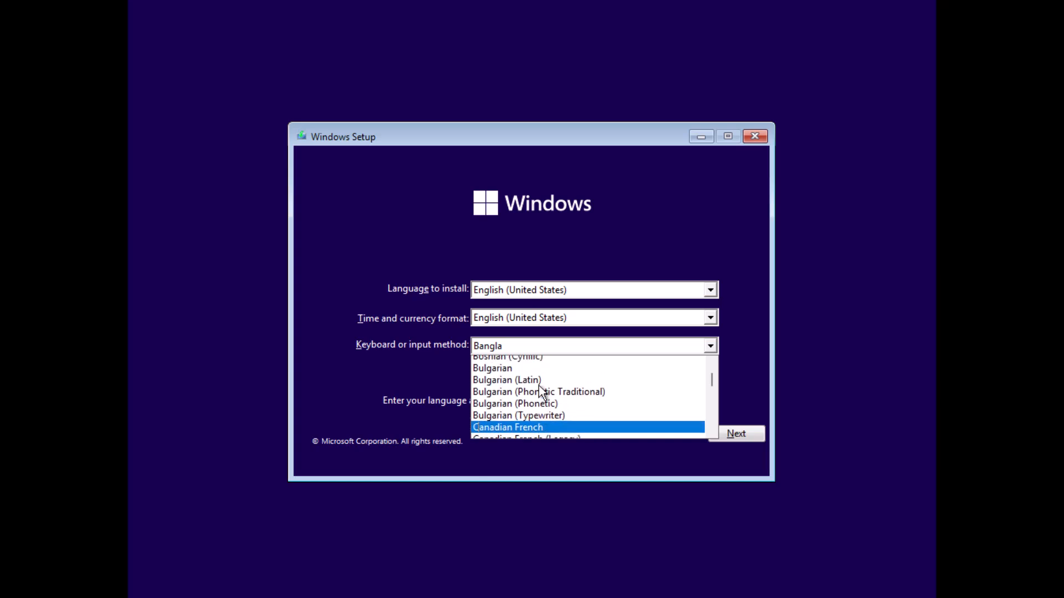
left_click(711, 432)
left_click(711, 432)
left_click(712, 433)
left_click(712, 433)
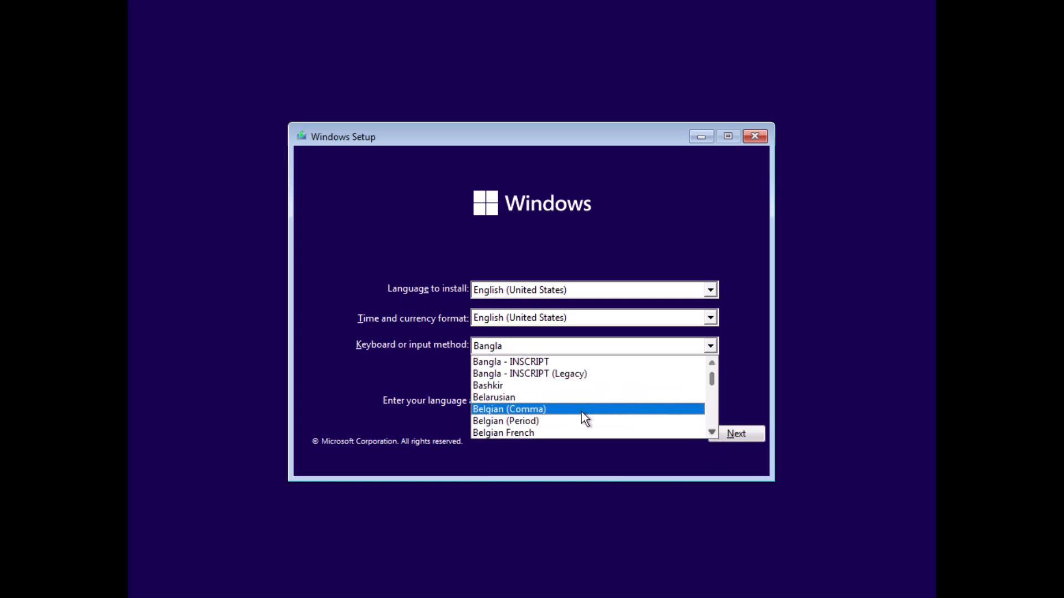
left_click(555, 419)
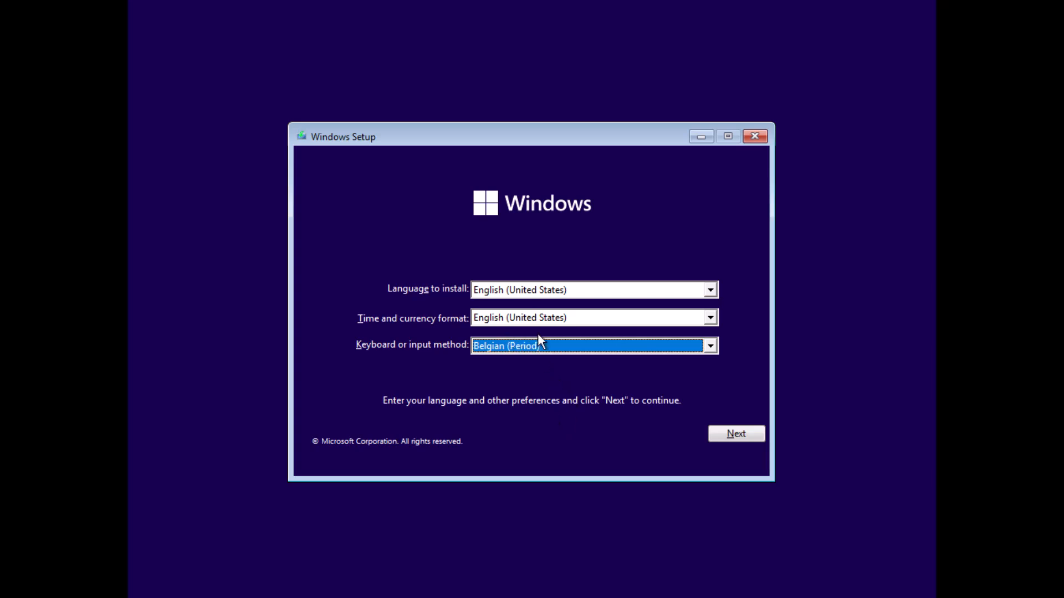
Set the time and currency format to Dutch (Belgium) and continue the setup.
left_click(521, 320)
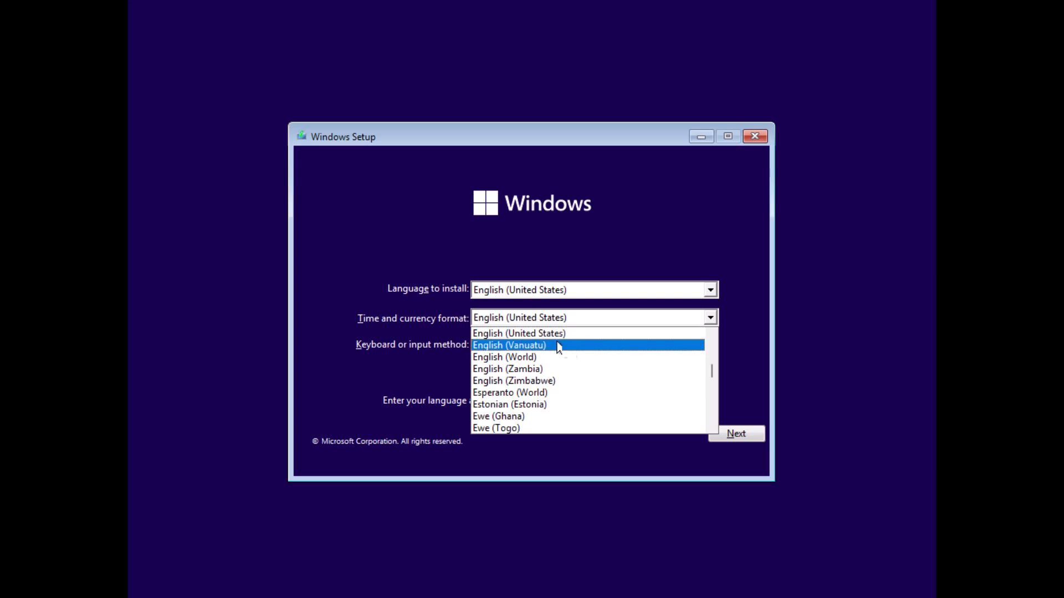
key("d")
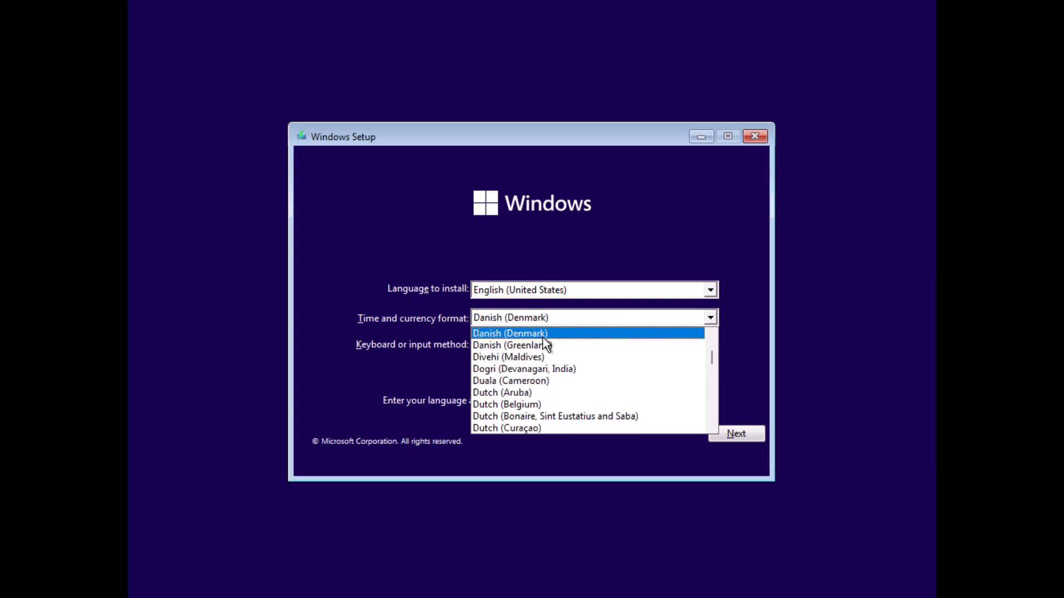
left_click(524, 405)
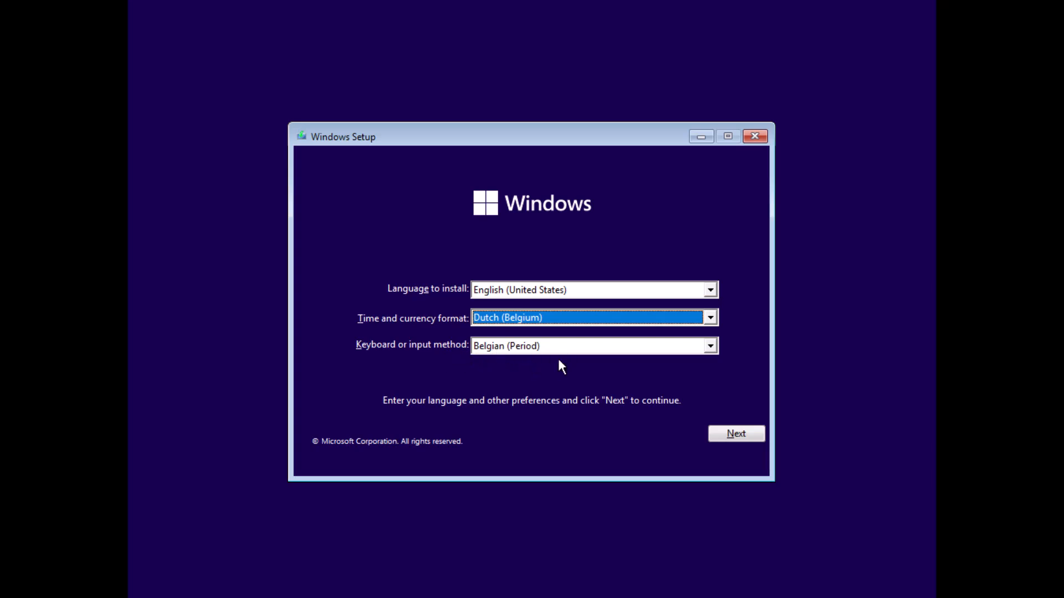
left_click(728, 436)
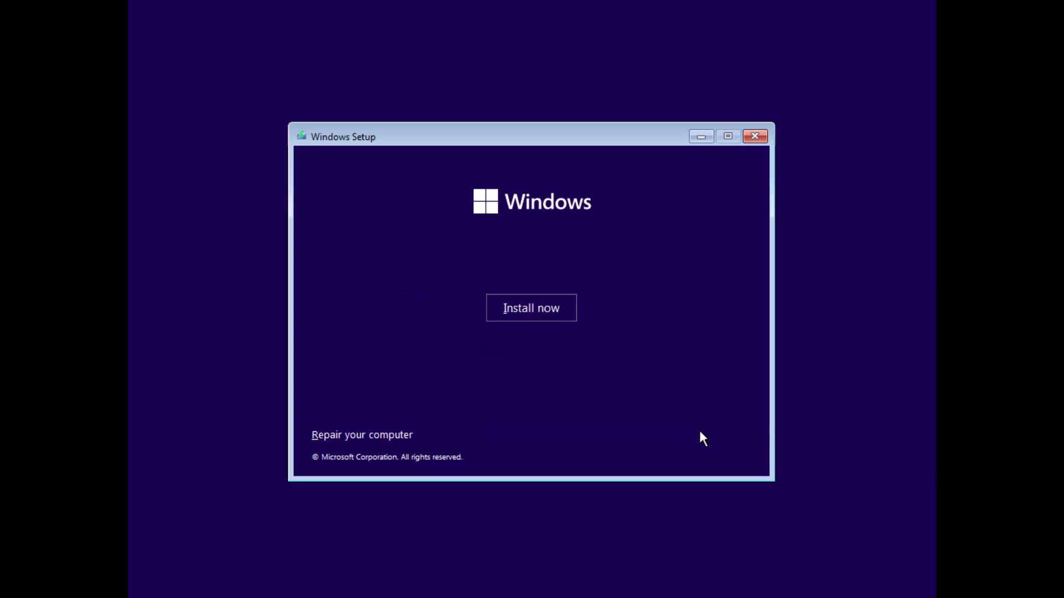
Start the Windows installation and proceed without a product key.
left_click(529, 318)
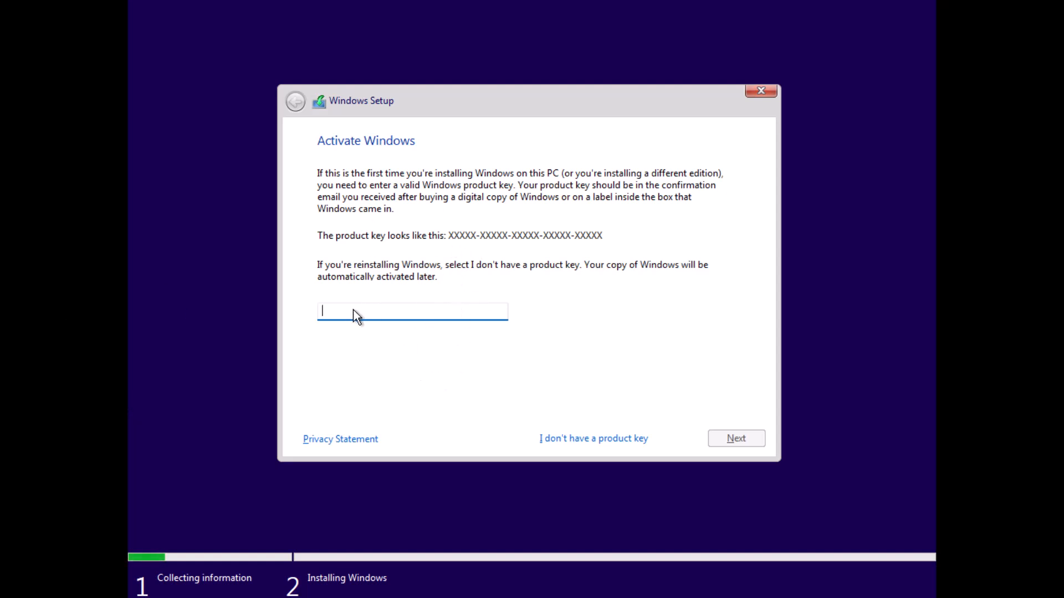
left_click(568, 441)
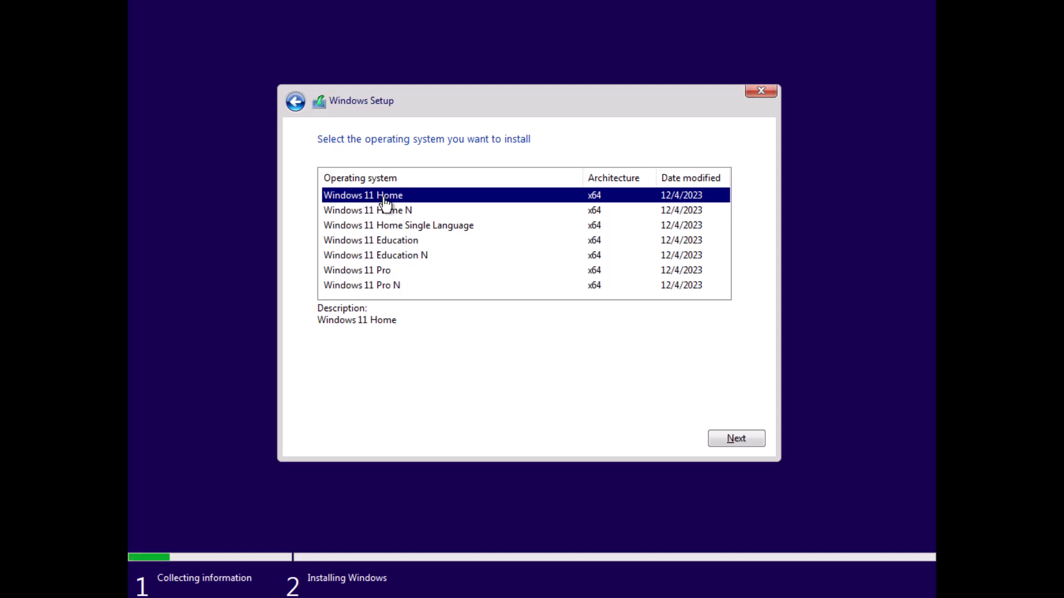
Select Windows 11 Pro as the operating system to install, and accept the Microsoft Software License Terms.
left_click(372, 274)
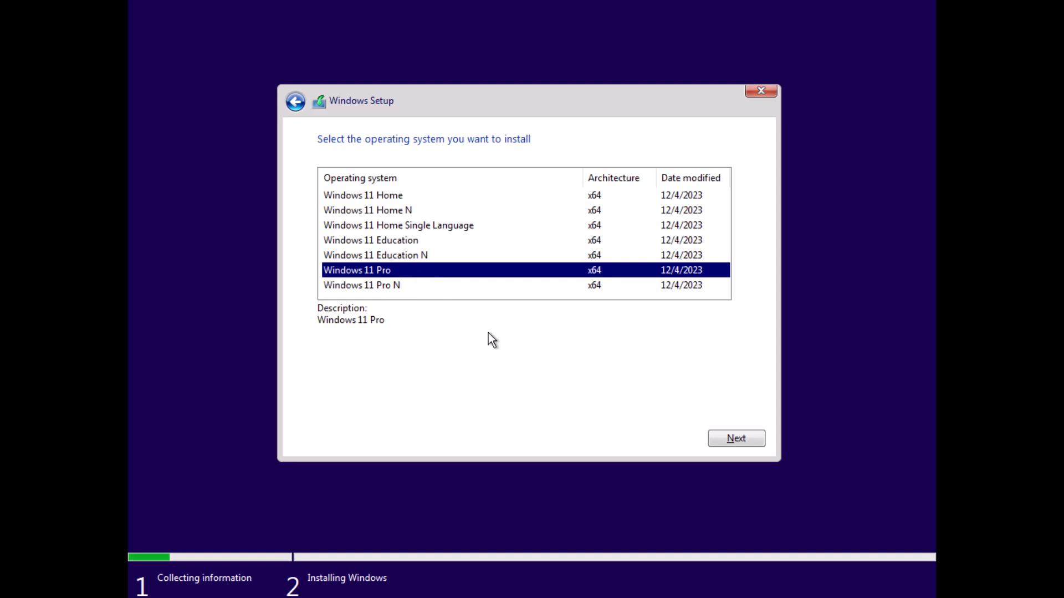
left_click(721, 438)
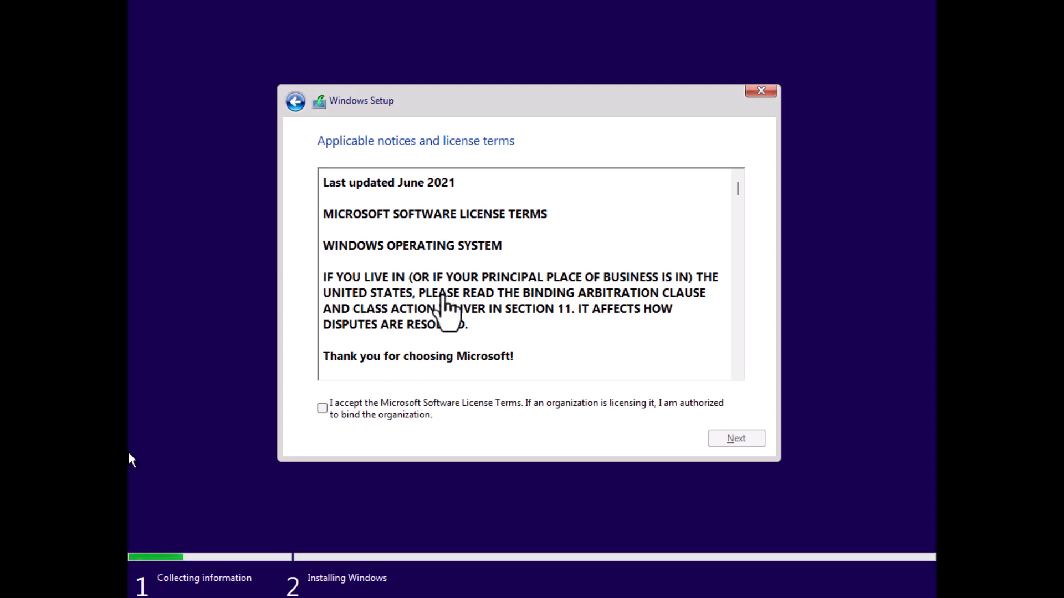
left_click(323, 408)
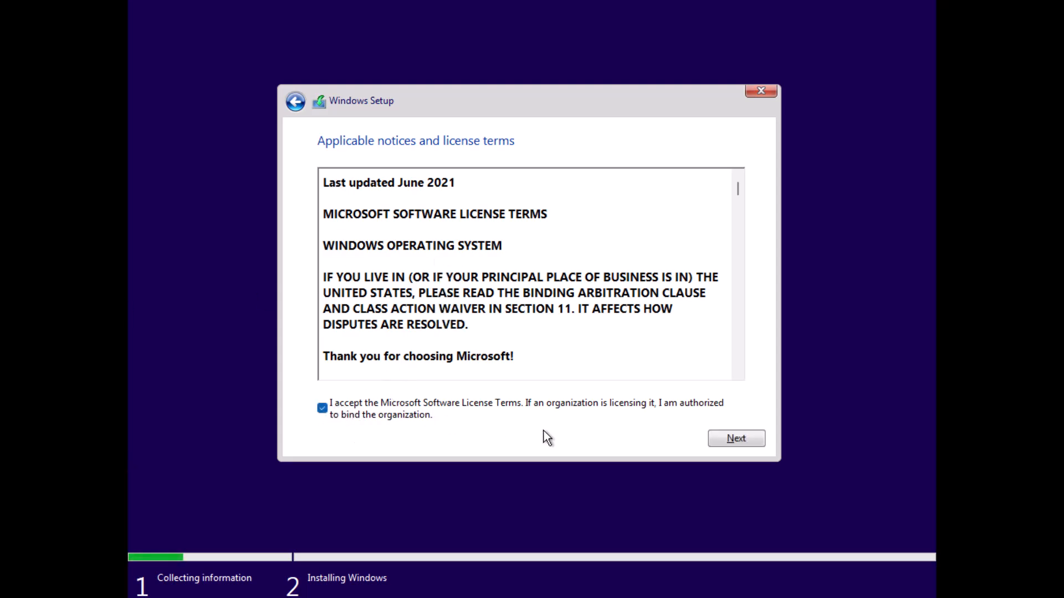
left_click(741, 317)
left_click_drag(741, 195, 728, 395)
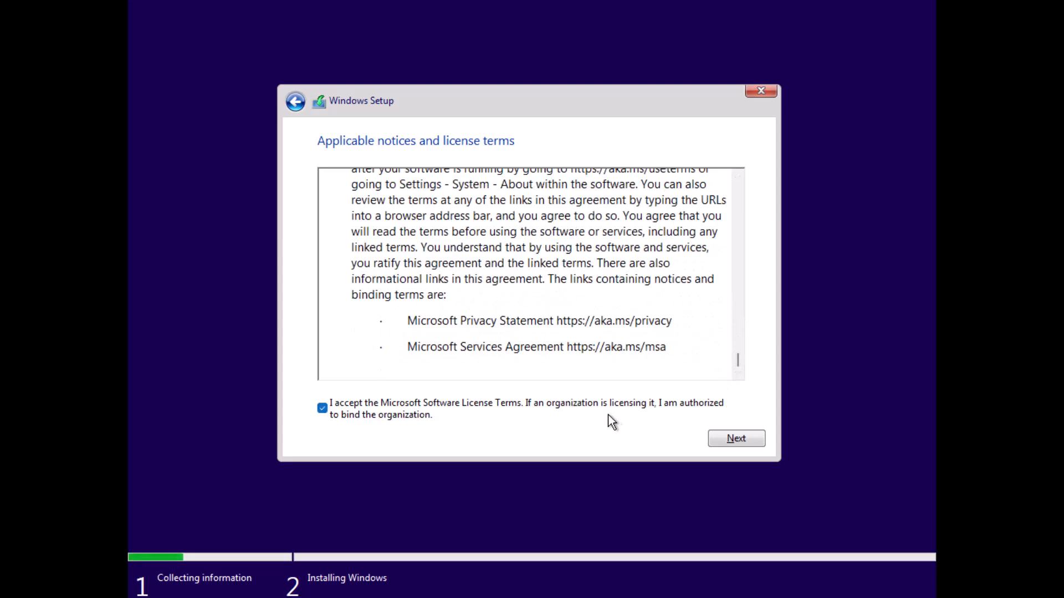
left_click(732, 438)
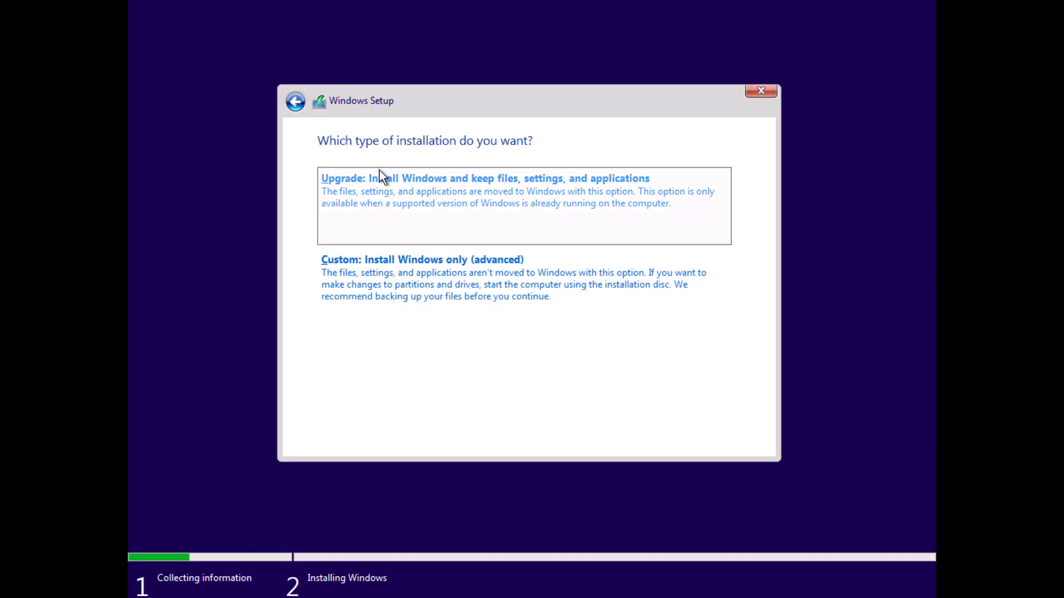
Choose the custom Windows-only installation and start installing onto the unallocated space of Drive 0.
left_click(421, 275)
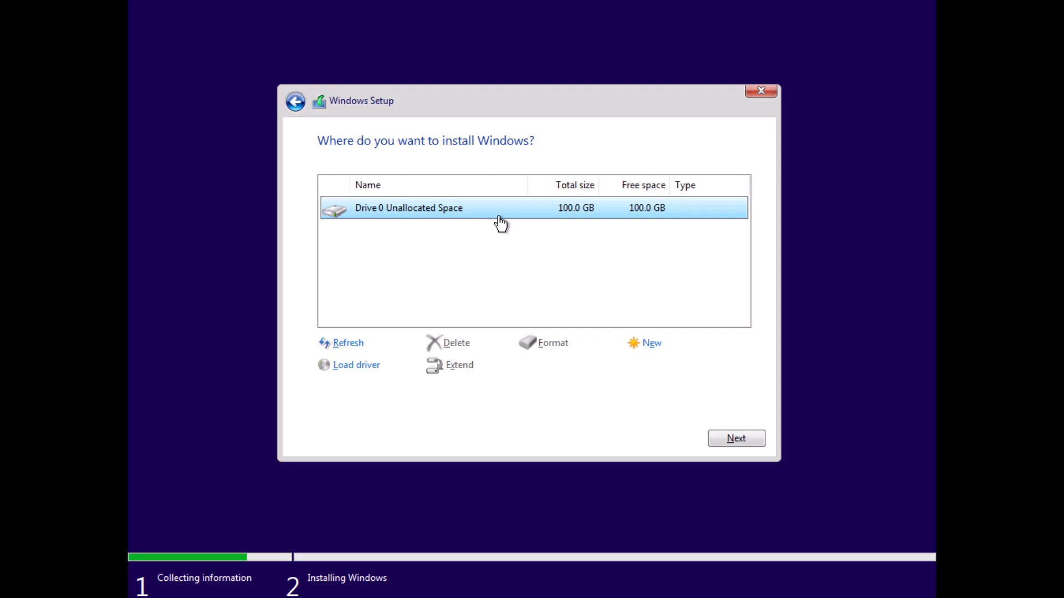
left_click(724, 436)
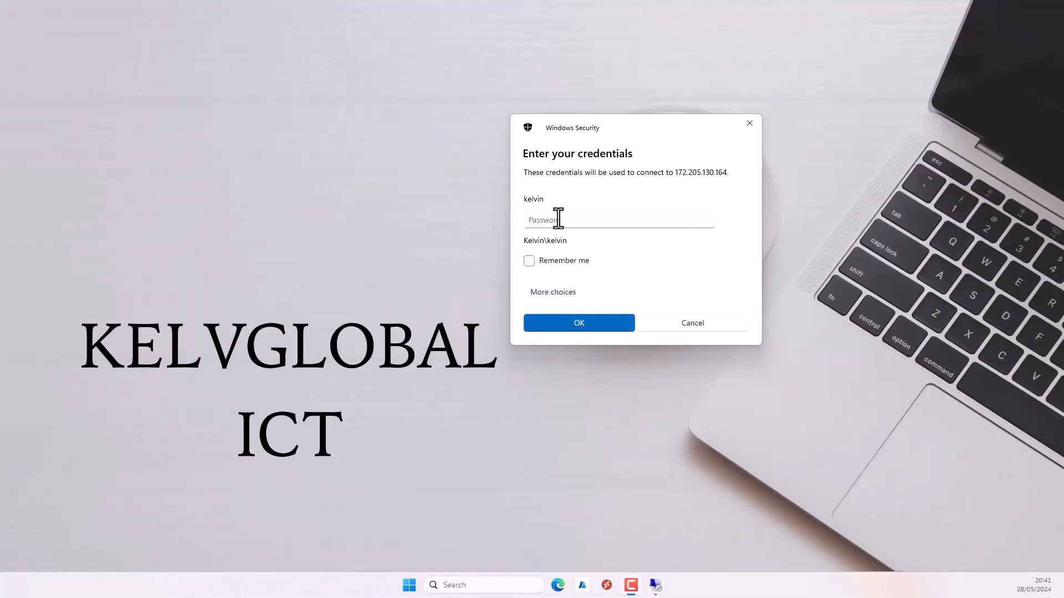
Enter the account password to connect to the remote computer at 172.205.130.164, and maximize the remote desktop window.
left_click(557, 219)
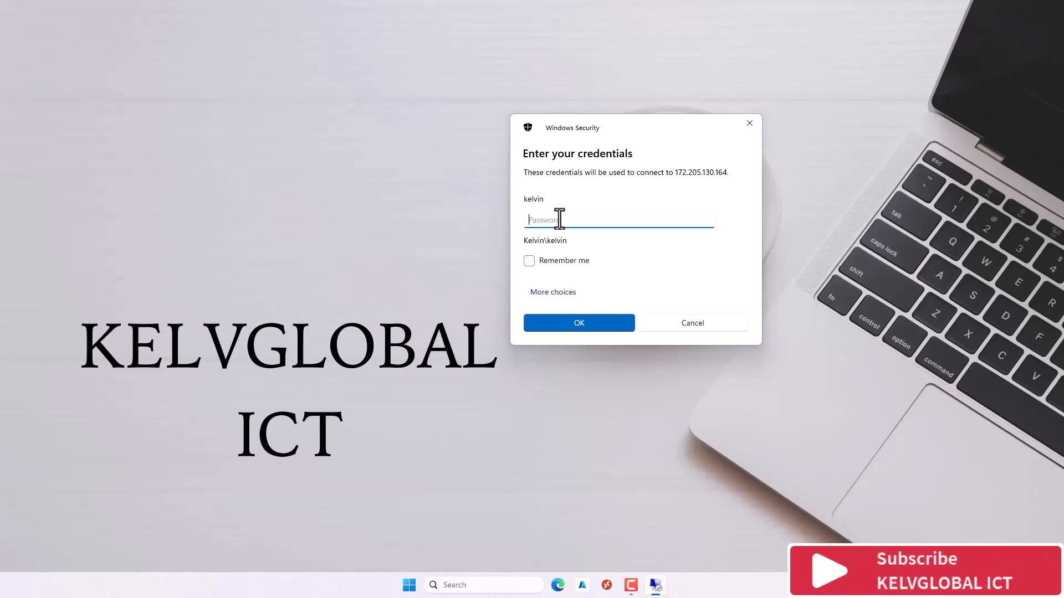
type("••••")
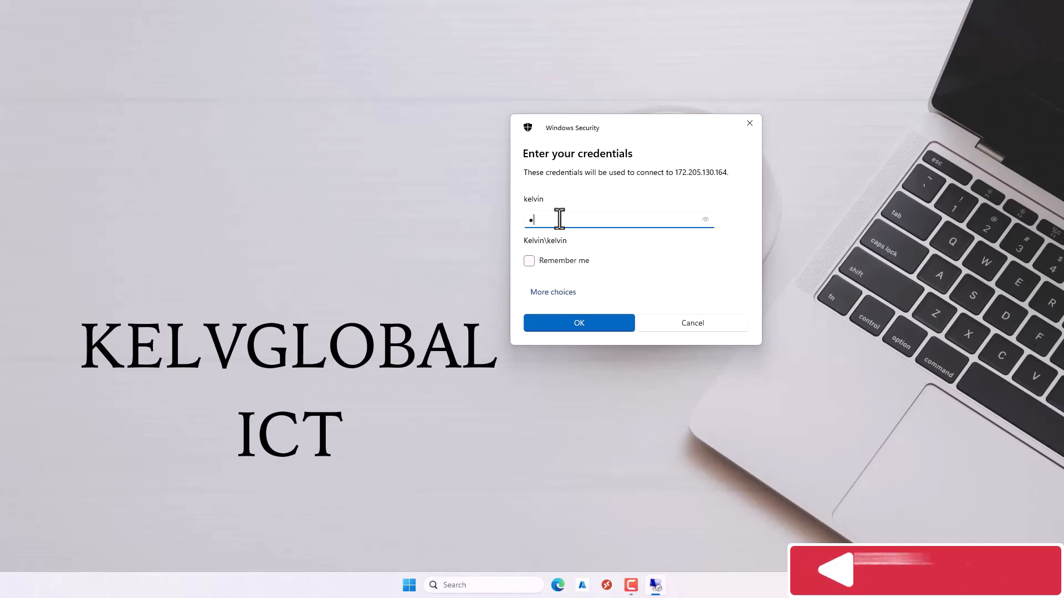
type("•••••")
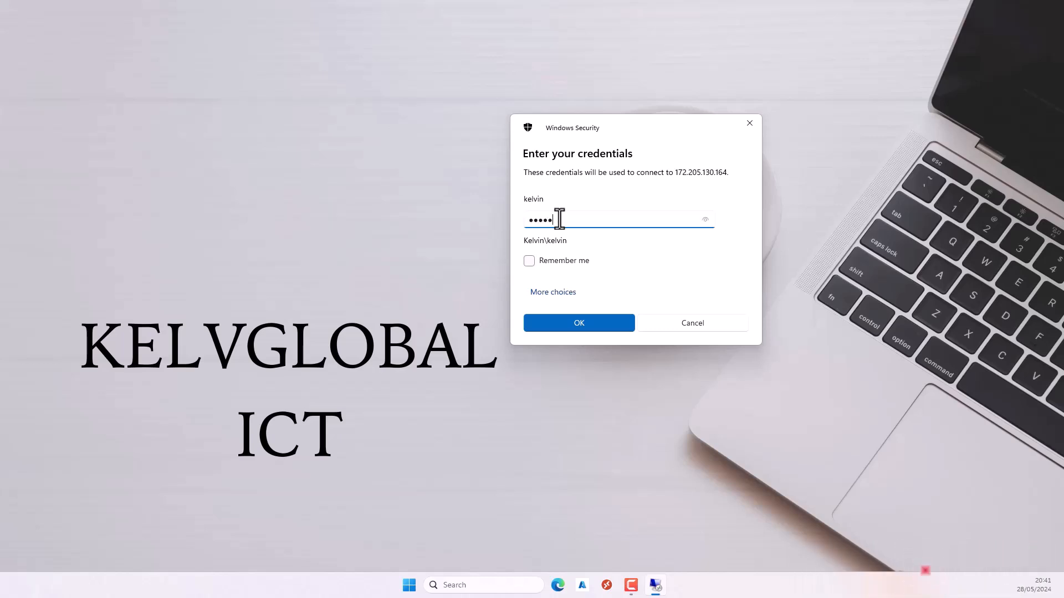
type("•••")
key("Return")
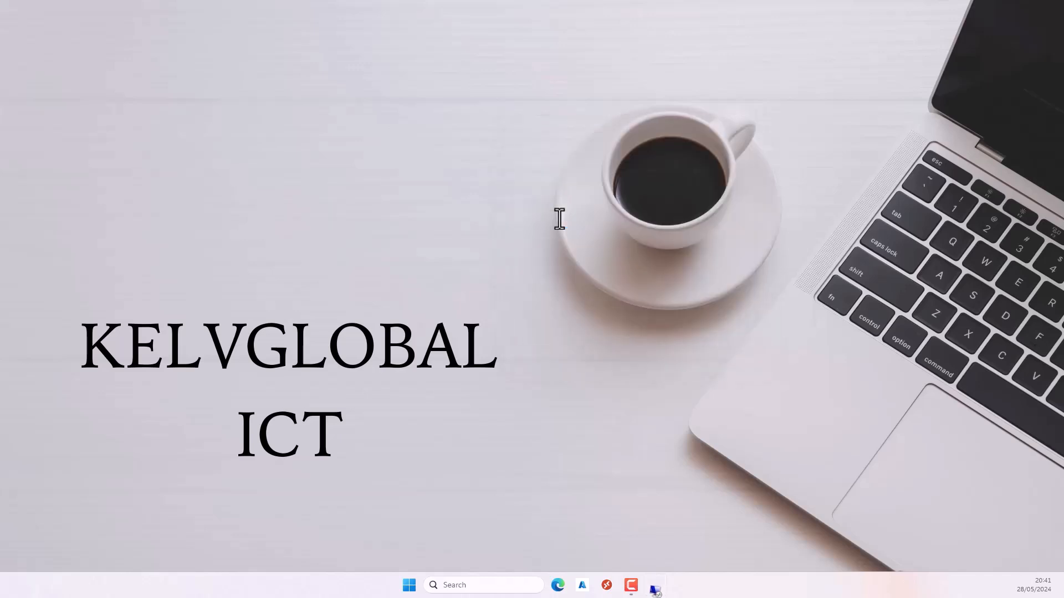
left_click_drag(280, 125, 661, 87)
double_click(660, 87)
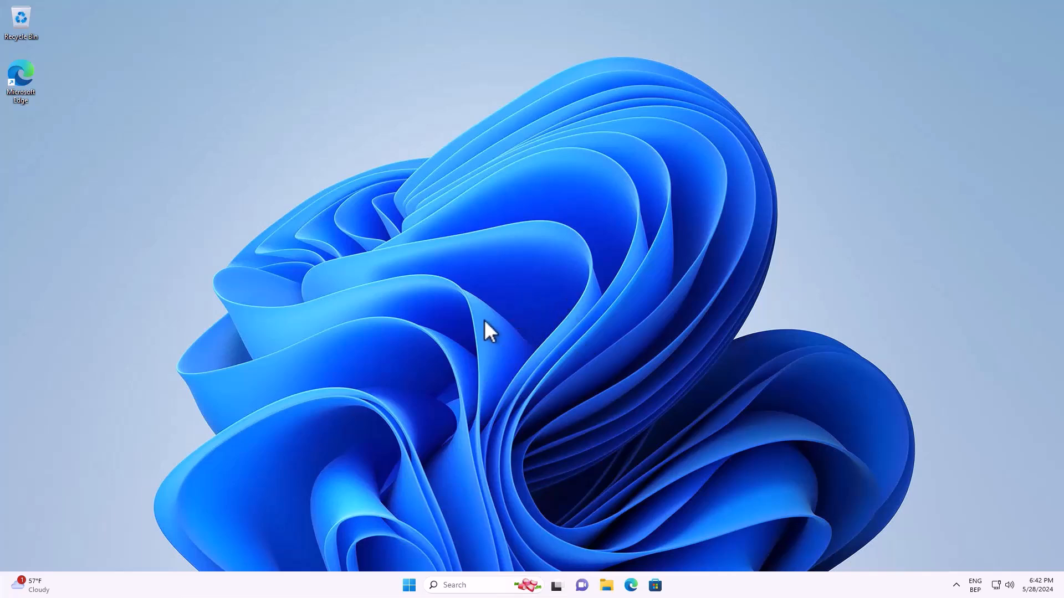
Open the Windows Update page in the remote computer's Settings.
left_click(409, 586)
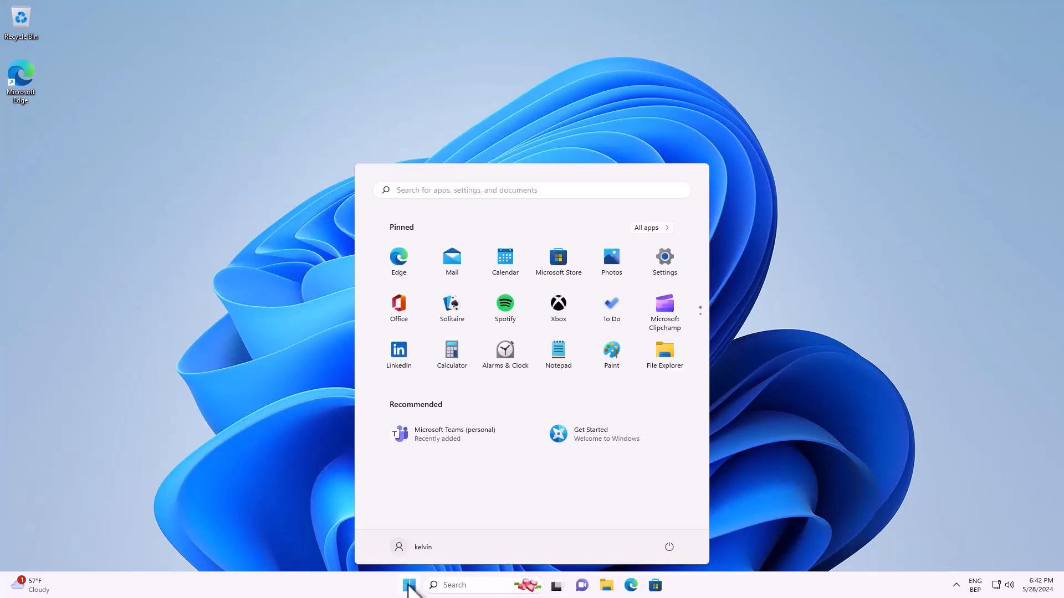
left_click(665, 264)
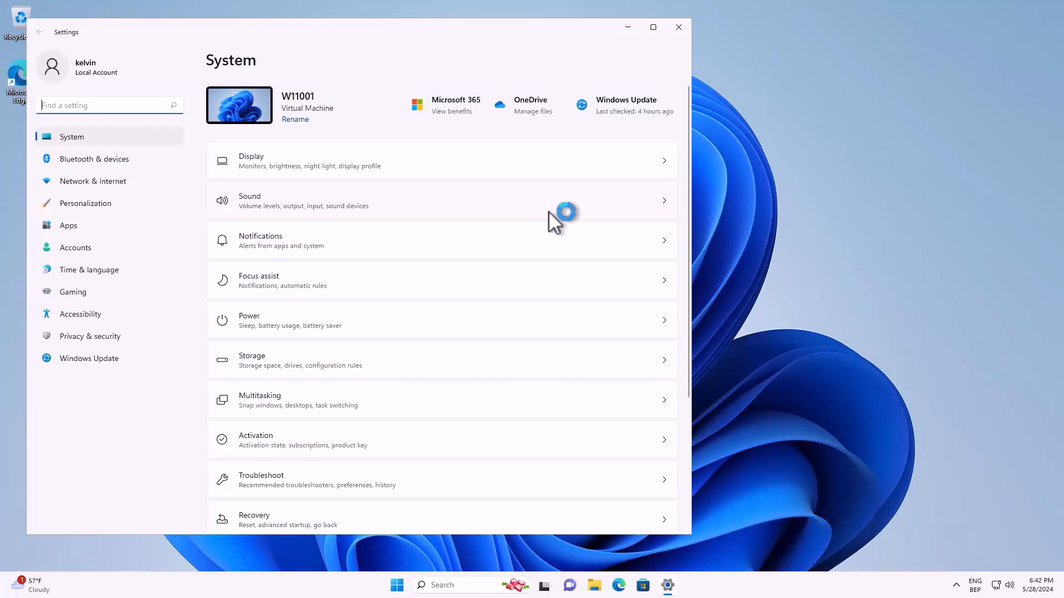
left_click(130, 398)
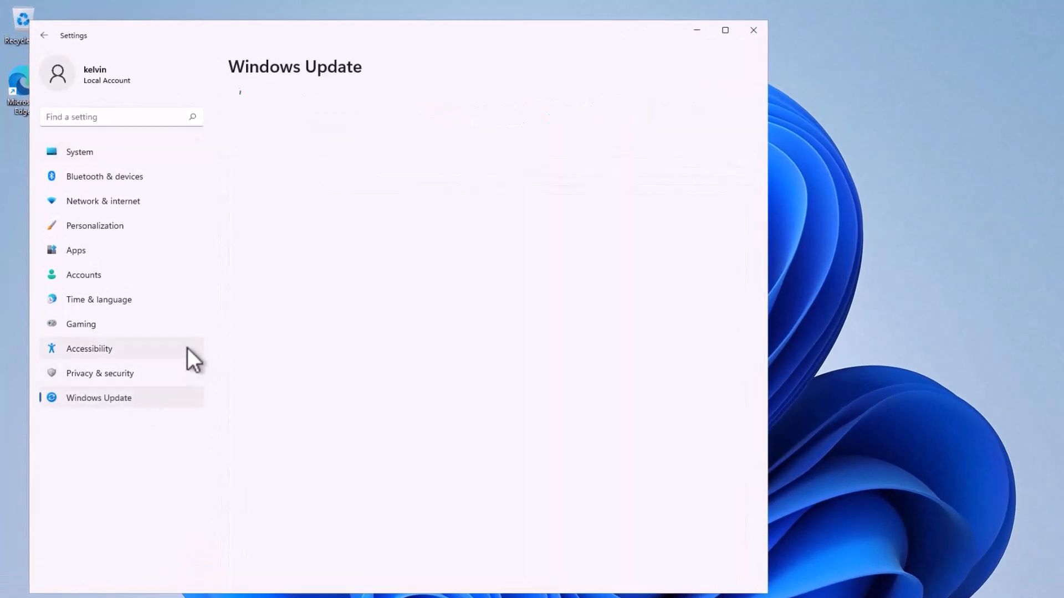